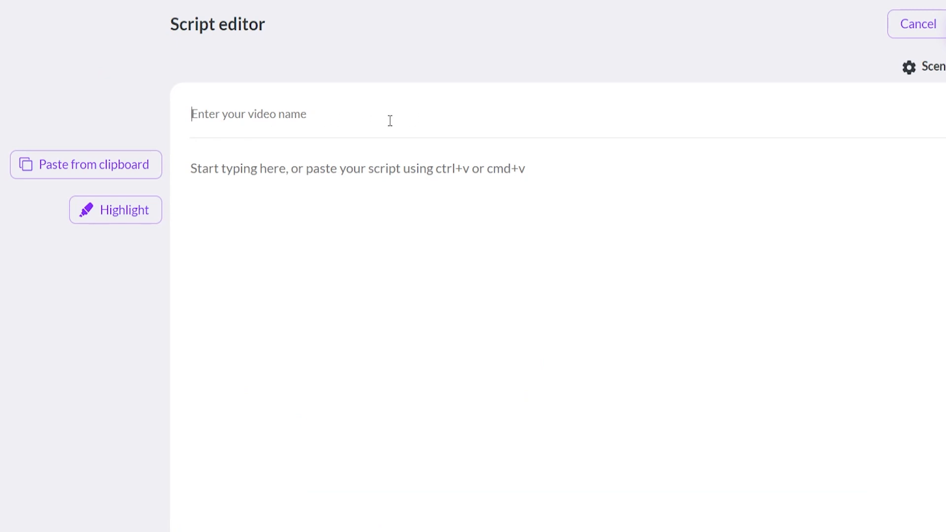
# Step: Name the video "Car camping for beginners" and paste the copied camping script into the script body
pyautogui.write('Car camping for beginners')
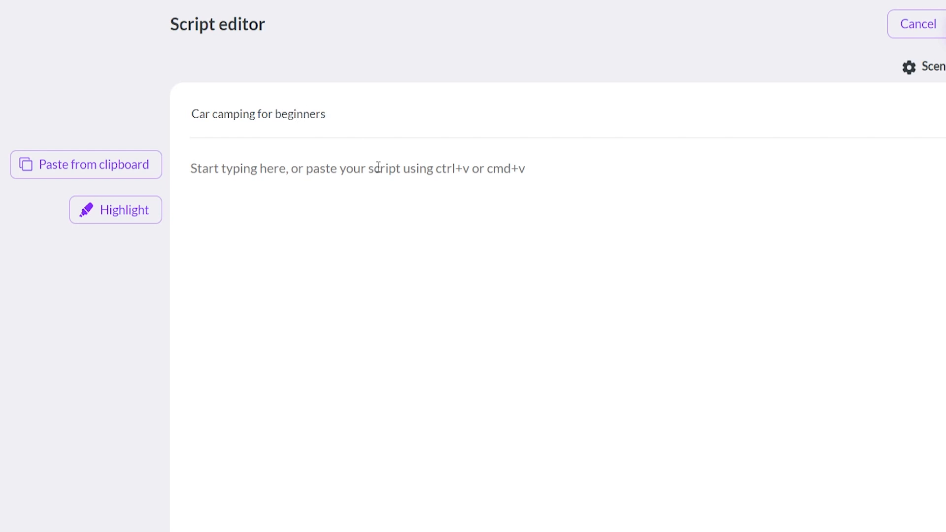
pyautogui.click(428, 177)
pyautogui.hotkey('ctrl', 'v')
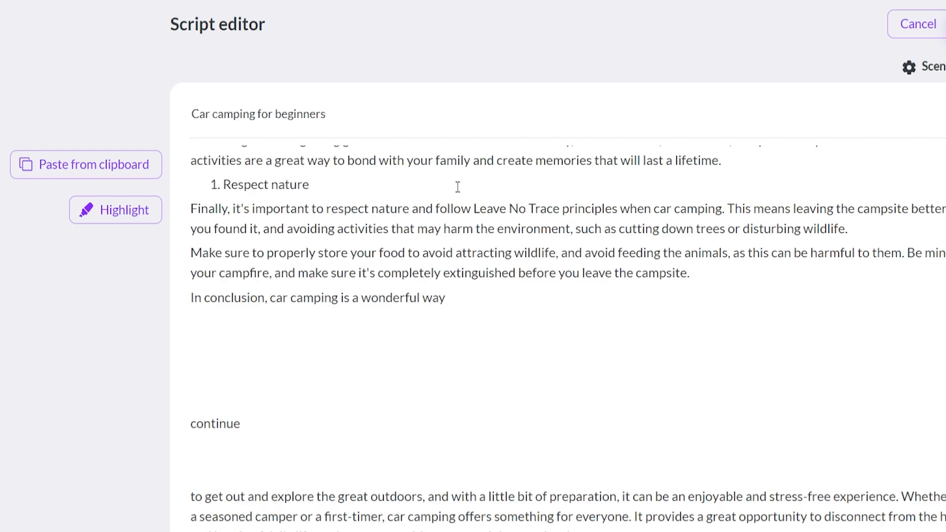
# Step: Remove the stray profile image placeholder and the leftover word "continue" from the conclusion of the pasted script
pyautogui.moveTo(370, 474); pyautogui.dragTo(340, 386)
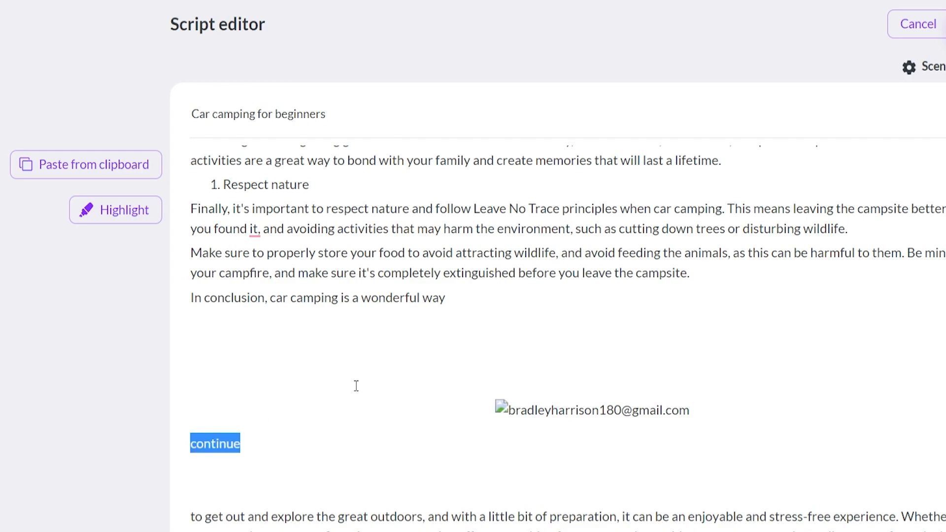
pyautogui.click(530, 419)
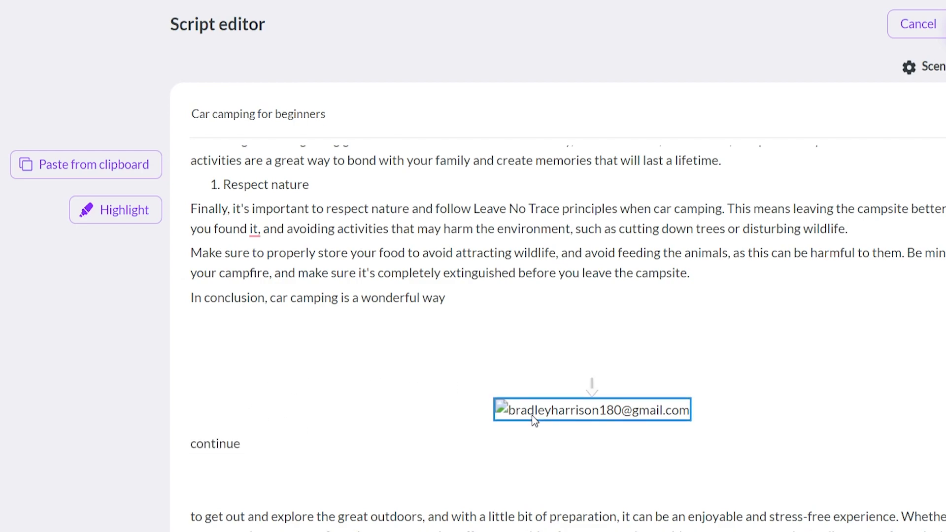
pyautogui.press('Delete')
pyautogui.moveTo(263, 435); pyautogui.dragTo(183, 421)
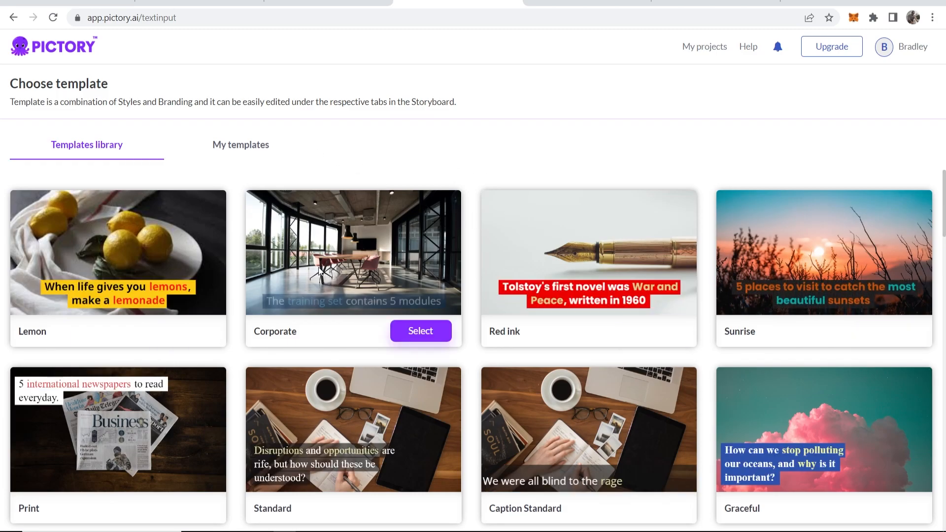
# Step: Choose the Subtitle default template from the templates library in the 16:9 aspect ratio and continue to the storyboard
pyautogui.scroll(-5, 315, 267)
pyautogui.scroll(-8, 305, 264)
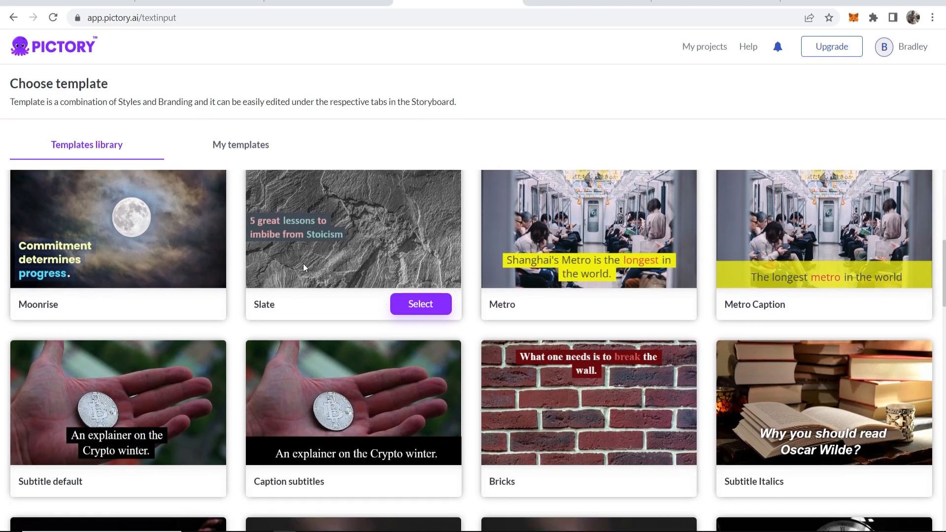
pyautogui.scroll(2, 227, 296)
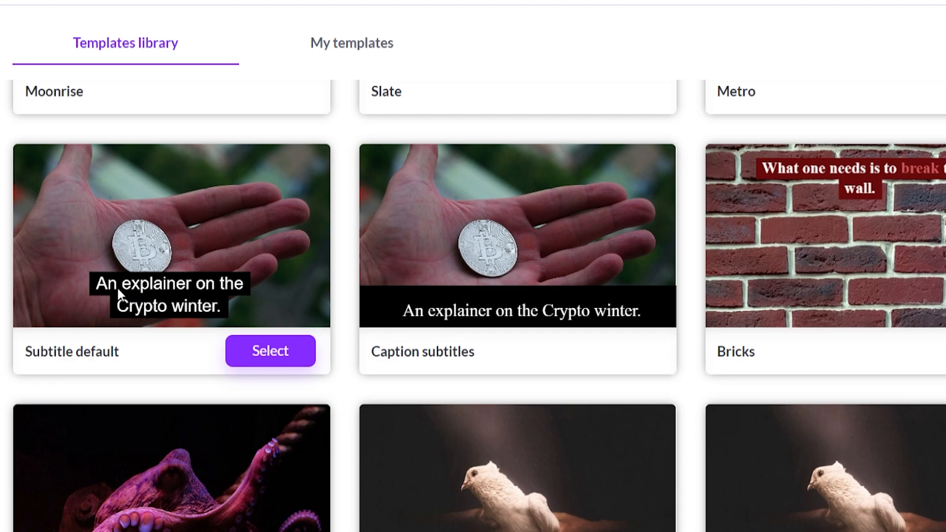
pyautogui.click(276, 359)
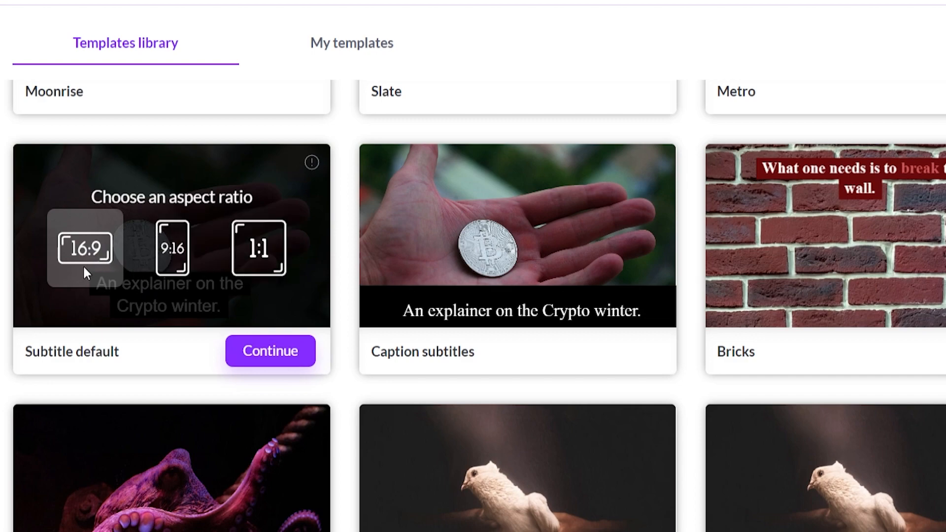
pyautogui.click(271, 351)
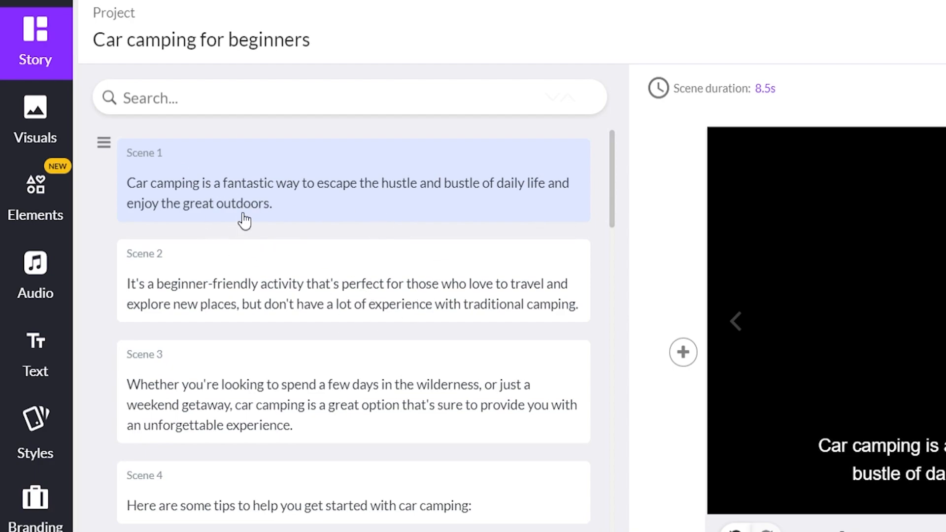
# Step: Review the script text of Scenes 1 to 3 in the storyboard and return to Scene 1
pyautogui.scroll(-2, 245, 211)
pyautogui.scroll(2, 152, 215)
pyautogui.click(325, 278)
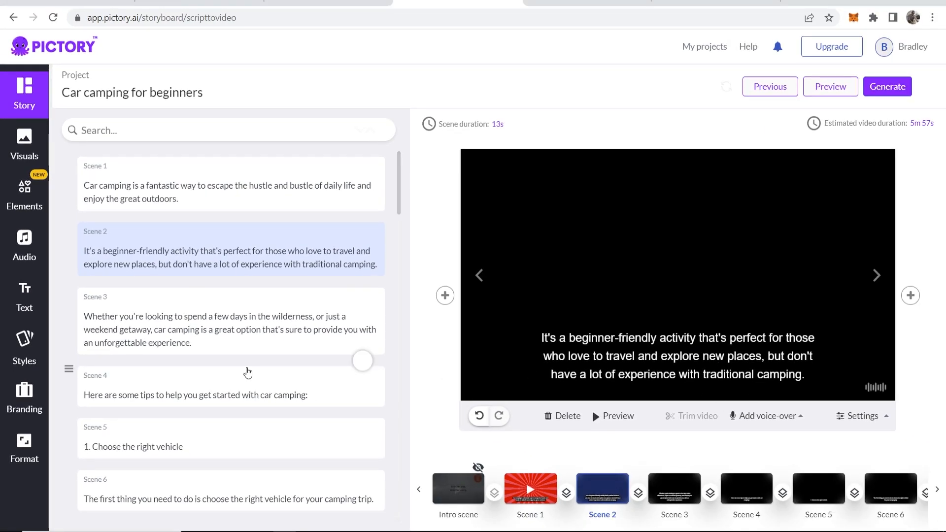
pyautogui.click(193, 329)
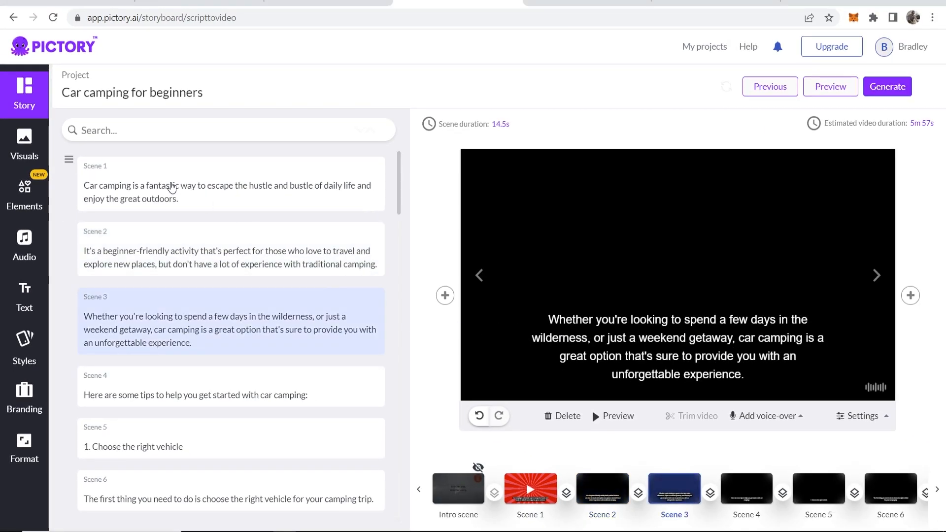
pyautogui.click(165, 185)
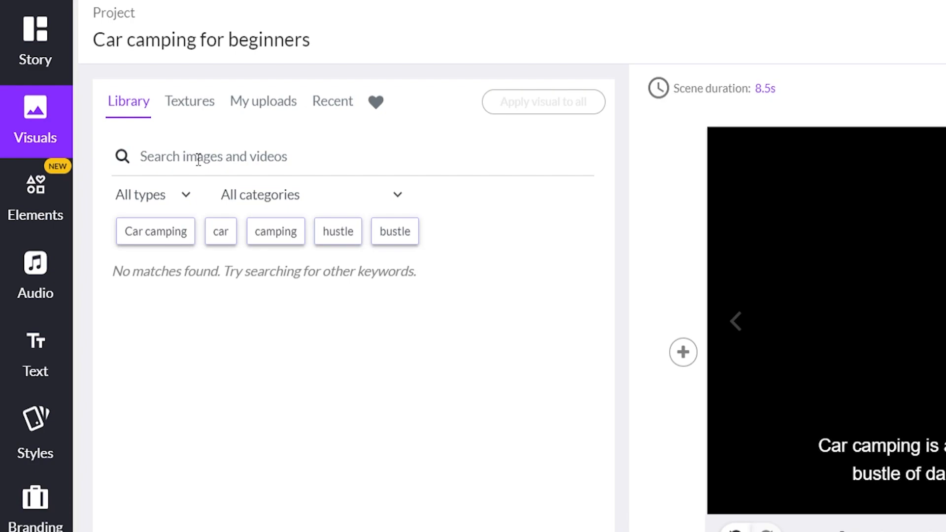
# Step: Search the visuals library for "car camping" and apply the clip of a driver in a yellow jacket to Scene 1
pyautogui.click(199, 159)
pyautogui.write('car camping')
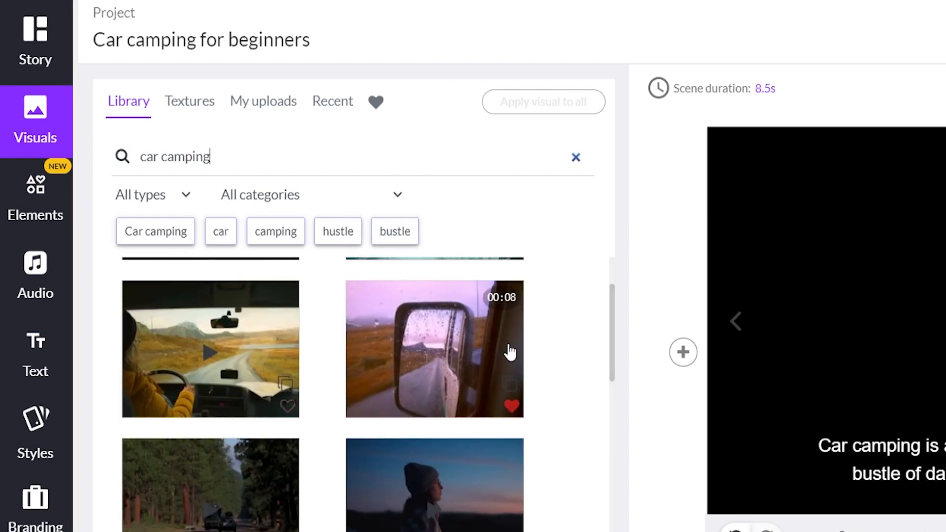
pyautogui.scroll(-2, 511, 362)
pyautogui.scroll(4, 493, 387)
pyautogui.moveTo(204, 496)
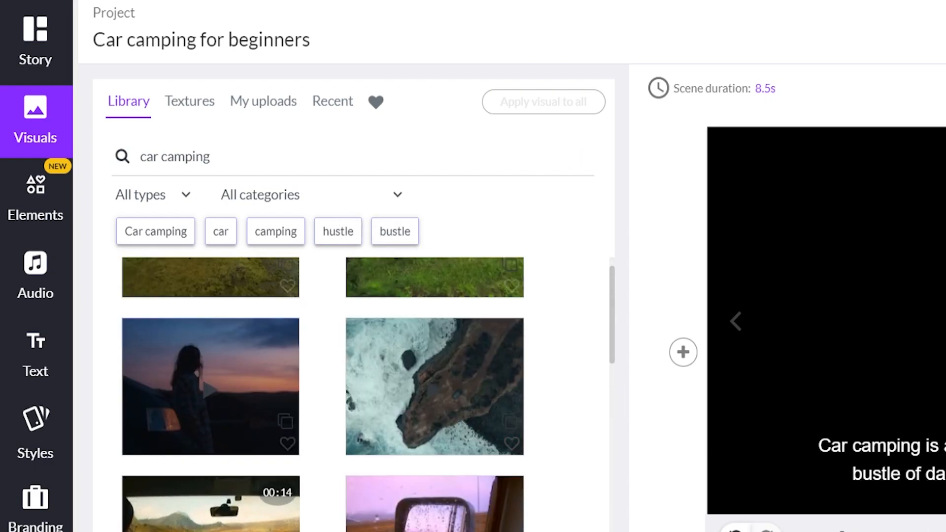
pyautogui.click(204, 495)
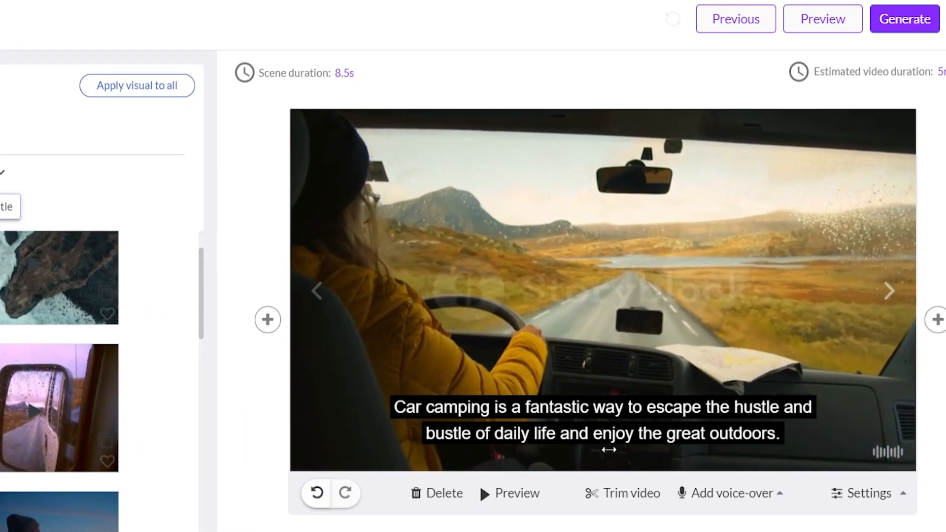
# Step: Set the font size of the Scene 1 caption to 32
pyautogui.click(601, 434)
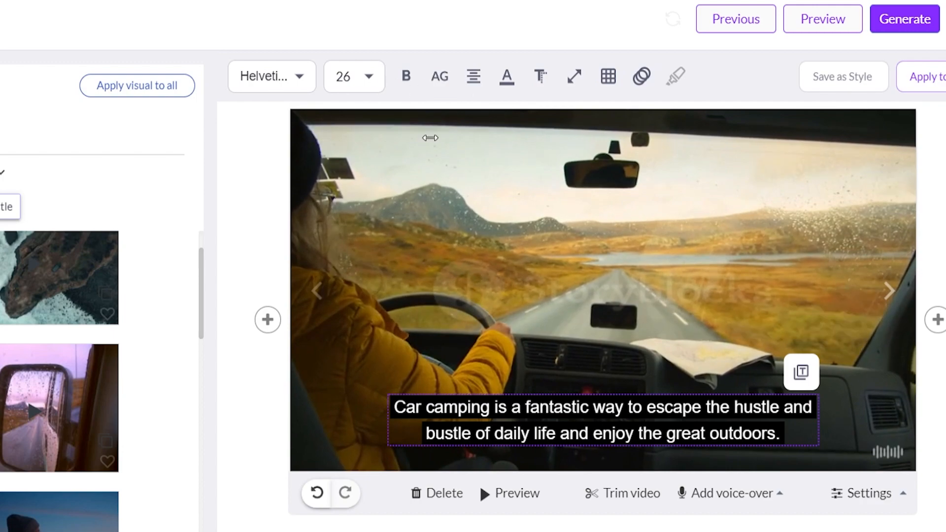
pyautogui.click(406, 76)
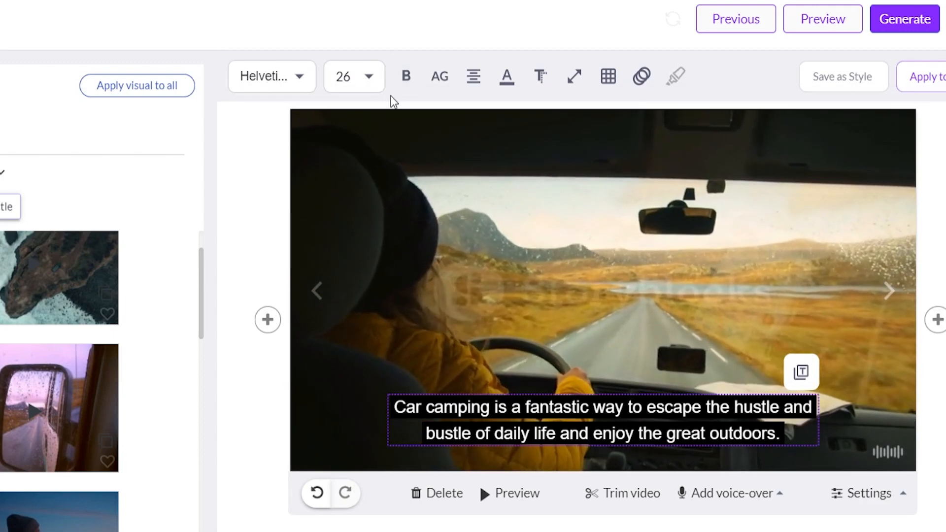
pyautogui.click(369, 81)
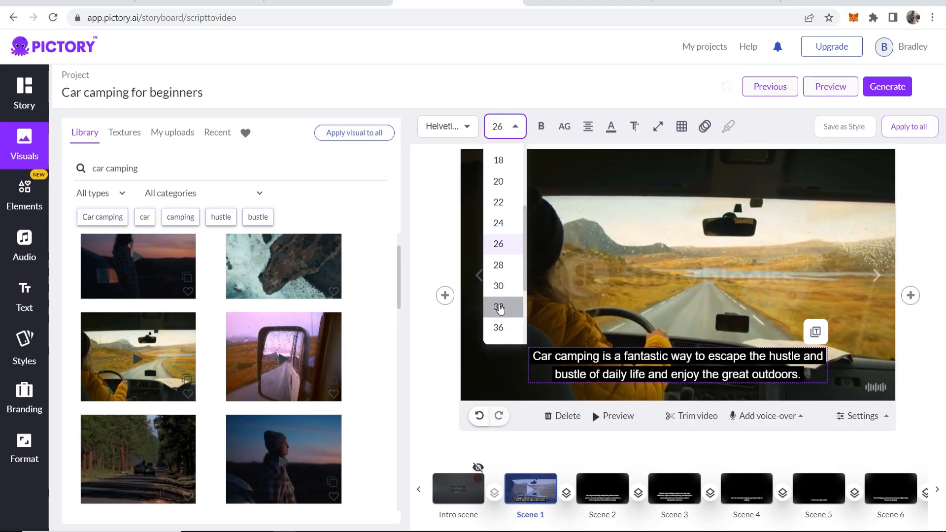
pyautogui.click(500, 307)
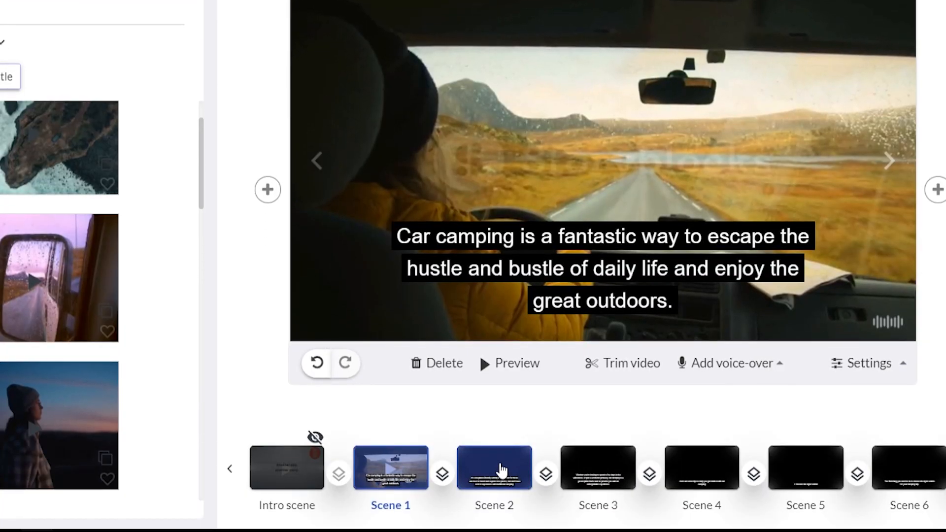
# Step: Search the visuals for "explore", apply the clip of a backpacker in an autumn forest to Scene 2, and open Scene 3
pyautogui.click(501, 471)
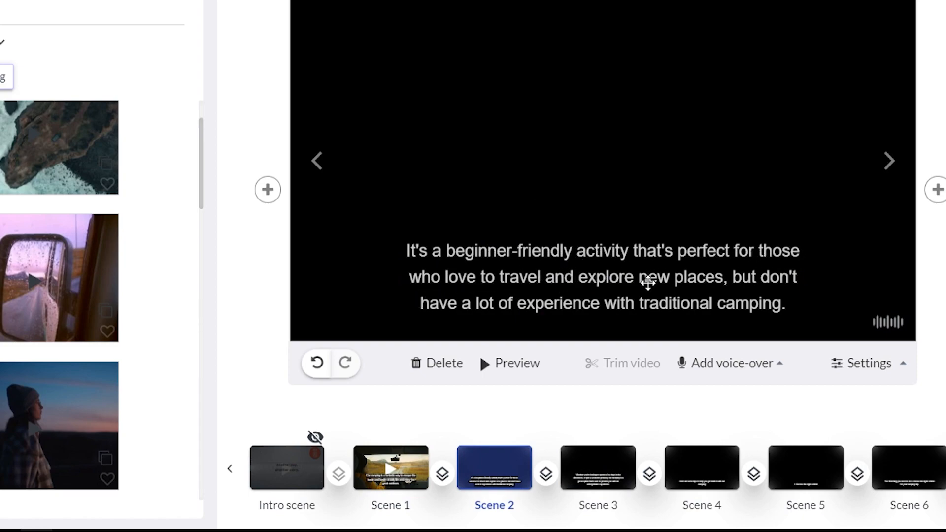
pyautogui.moveTo(202, 76); pyautogui.dragTo(82, 78)
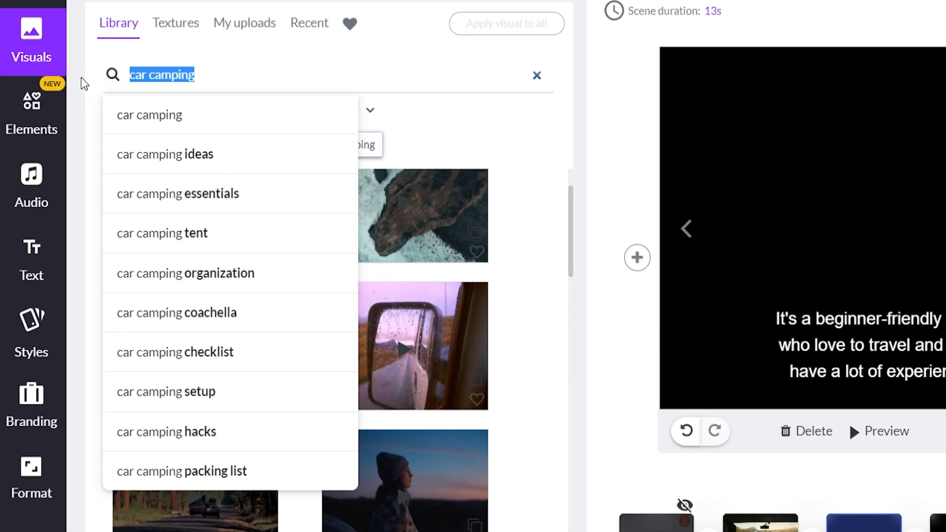
pyautogui.write('explore')
pyautogui.press('Return')
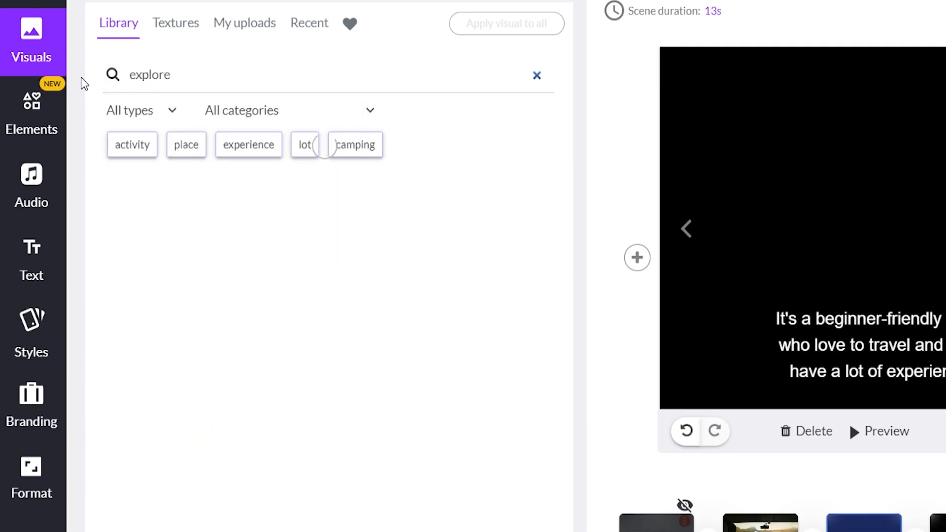
pyautogui.click(405, 254)
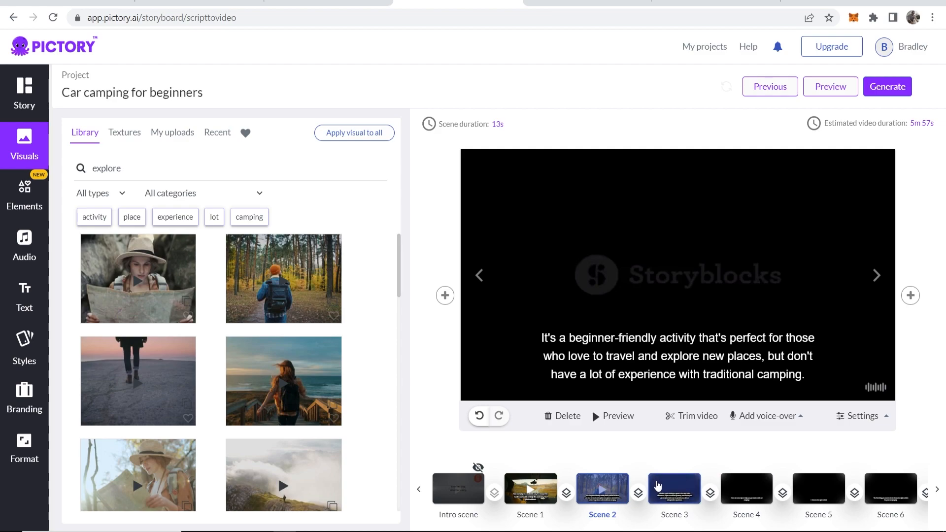
pyautogui.click(671, 485)
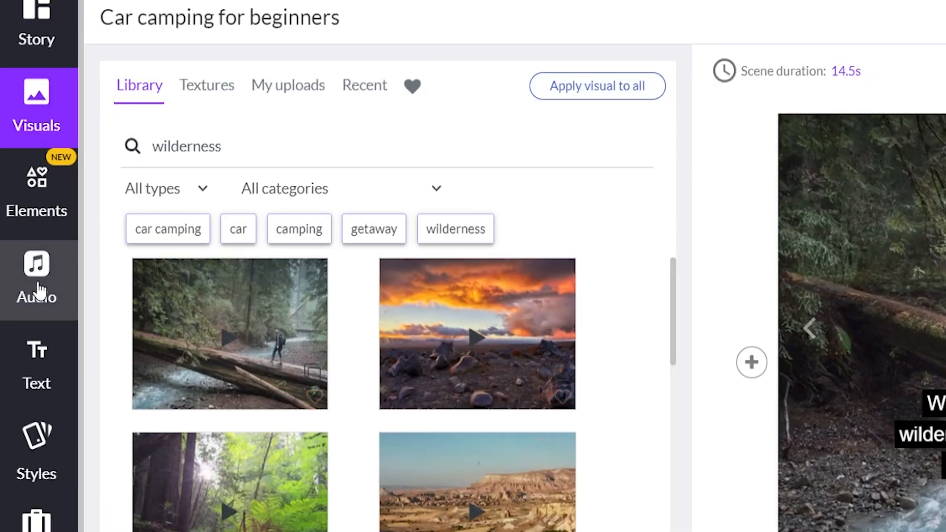
# Step: Apply the track Hammer Down as the background music and set the background music volume to 13%
pyautogui.click(35, 289)
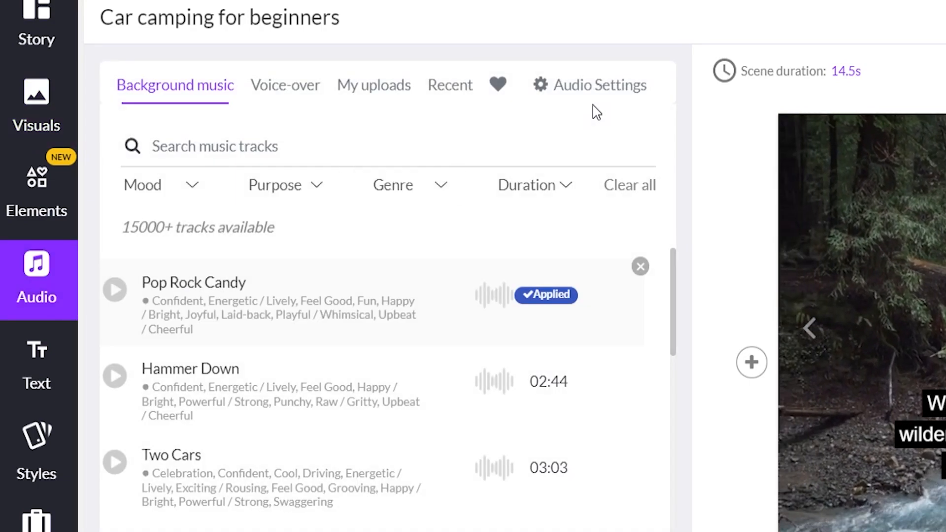
pyautogui.scroll(-2, 154, 334)
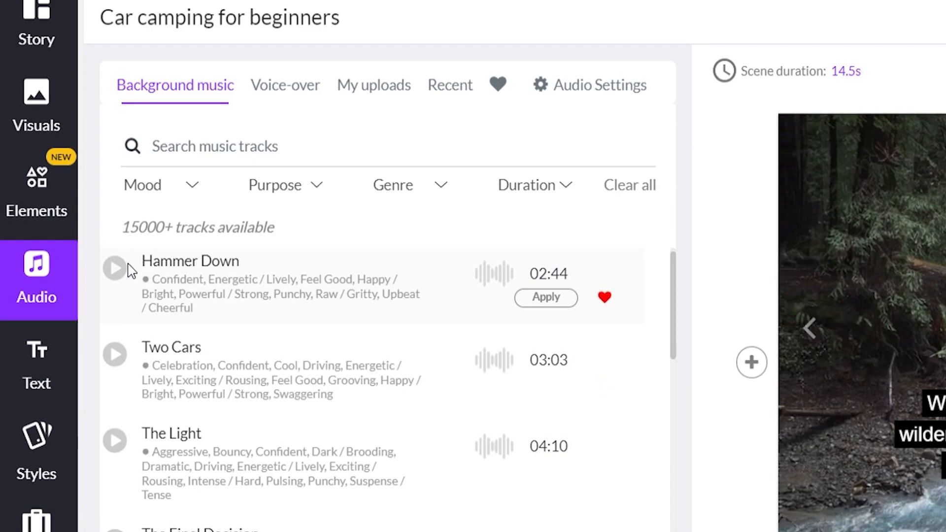
pyautogui.click(542, 297)
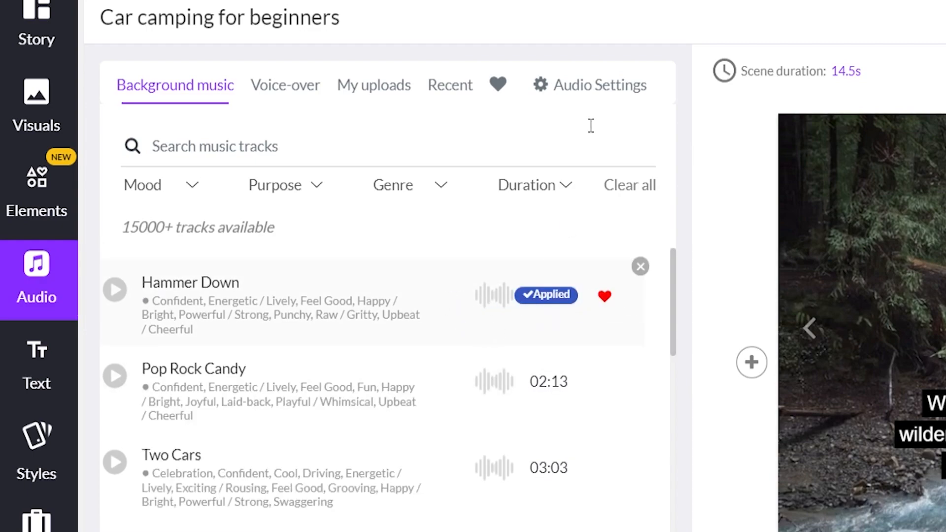
pyautogui.click(587, 104)
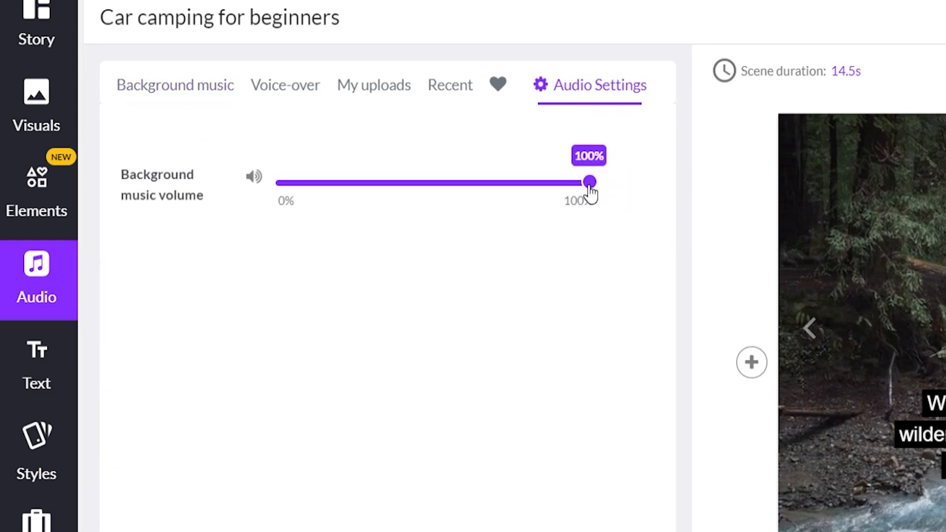
pyautogui.moveTo(590, 192); pyautogui.dragTo(318, 193)
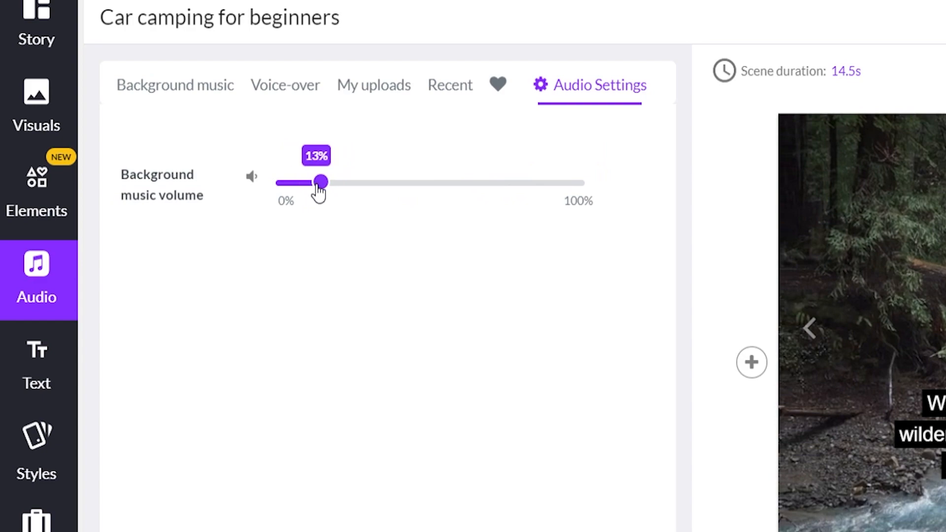
# Step: Look through the AI voices and the voice-over upload option, and apply the US English male voice Matthew
pyautogui.click(291, 84)
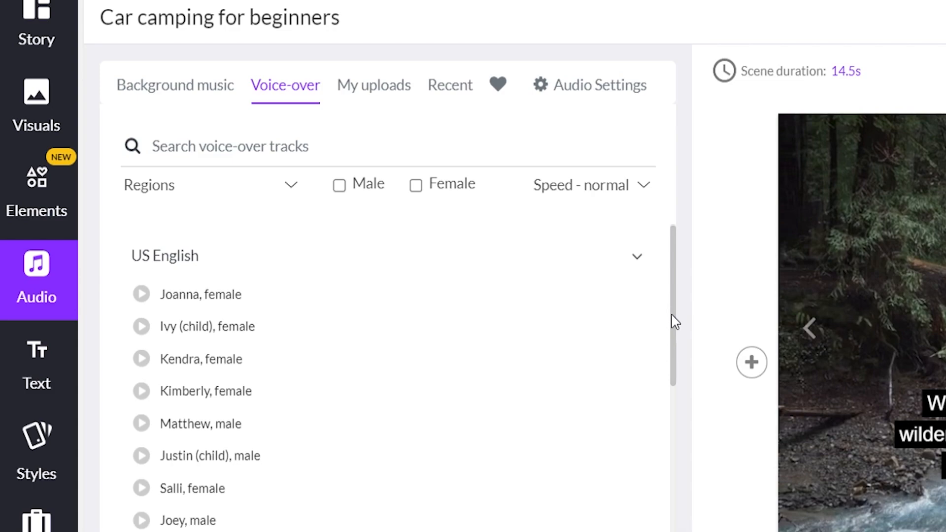
pyautogui.scroll(-15, 672, 321)
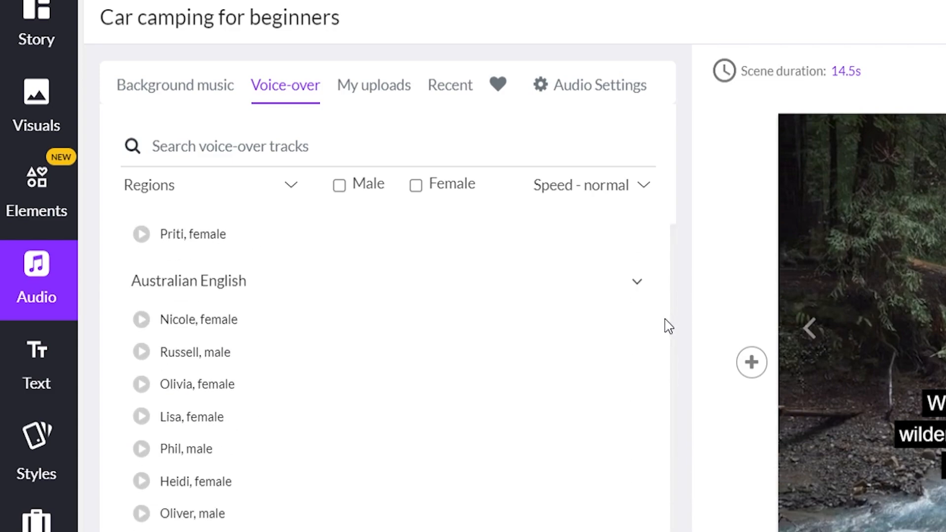
pyautogui.scroll(15, 665, 325)
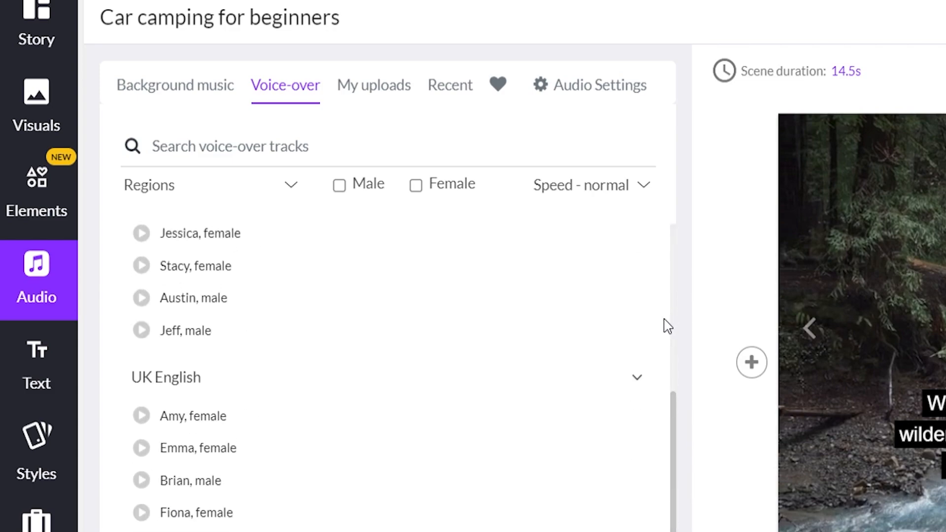
pyautogui.click(362, 96)
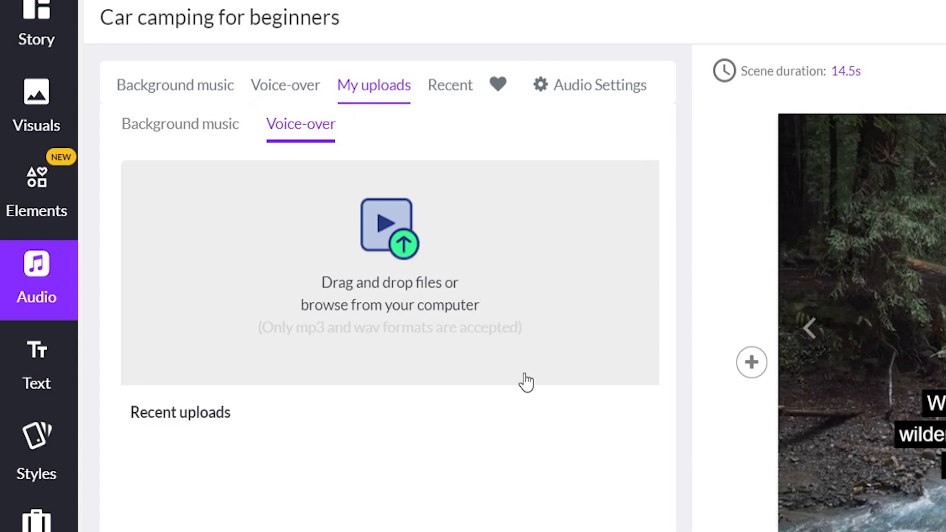
pyautogui.click(302, 92)
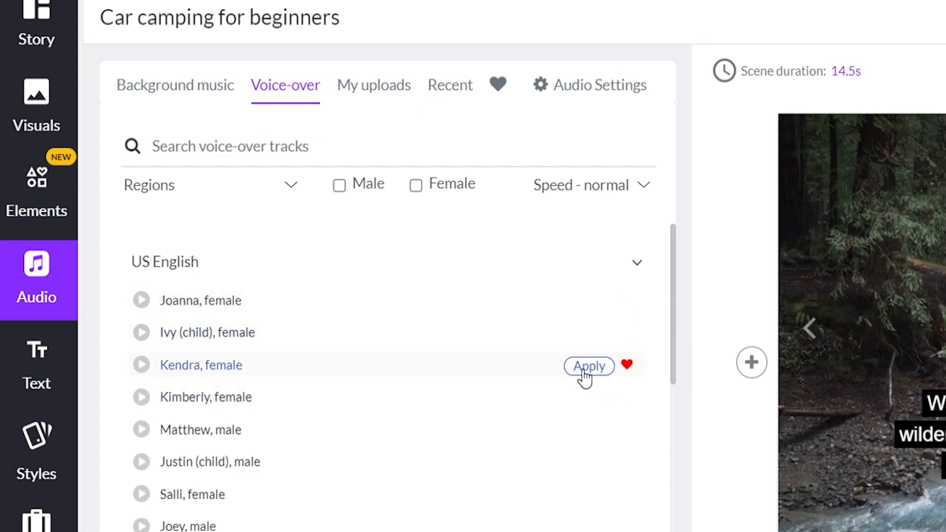
pyautogui.click(590, 431)
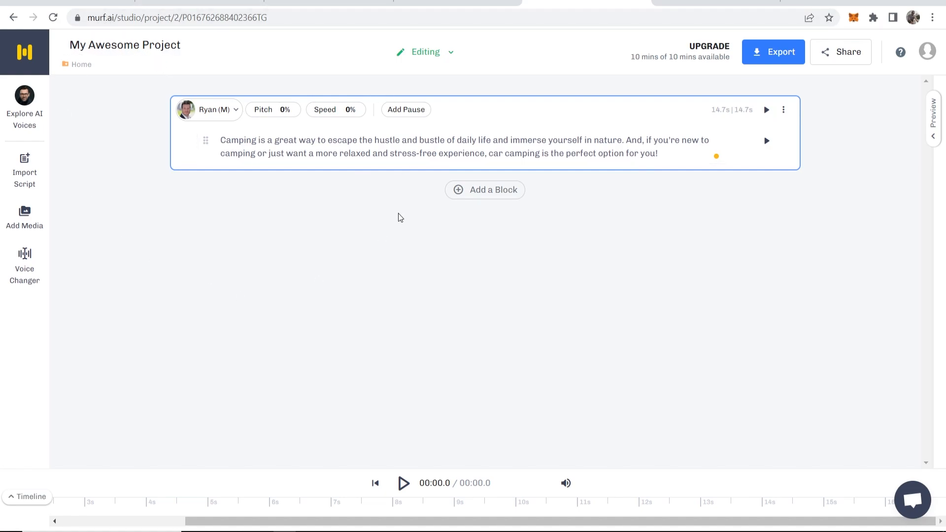
# Step: Open the voice choices for the camping script block in Murf and look through the available English voices
pyautogui.click(222, 111)
pyautogui.scroll(5, 617, 244)
pyautogui.scroll(5, 636, 260)
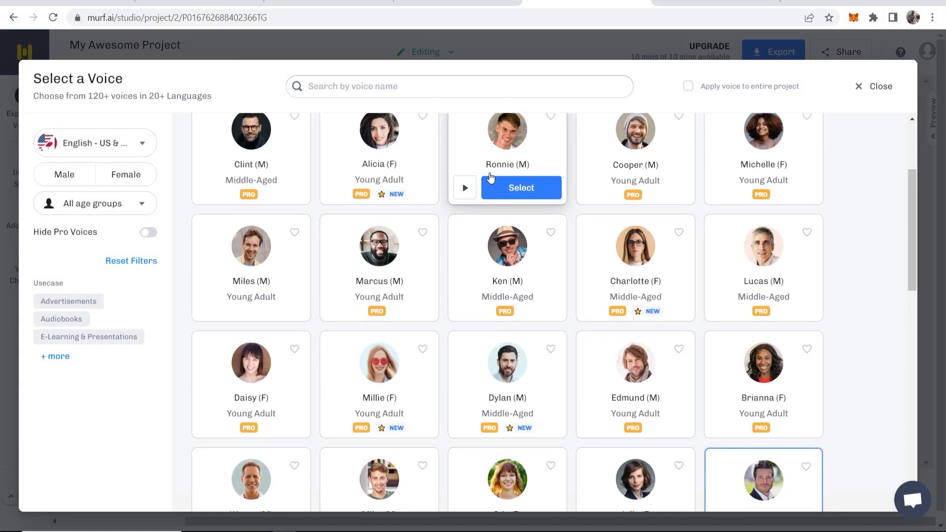
pyautogui.scroll(-5, 699, 266)
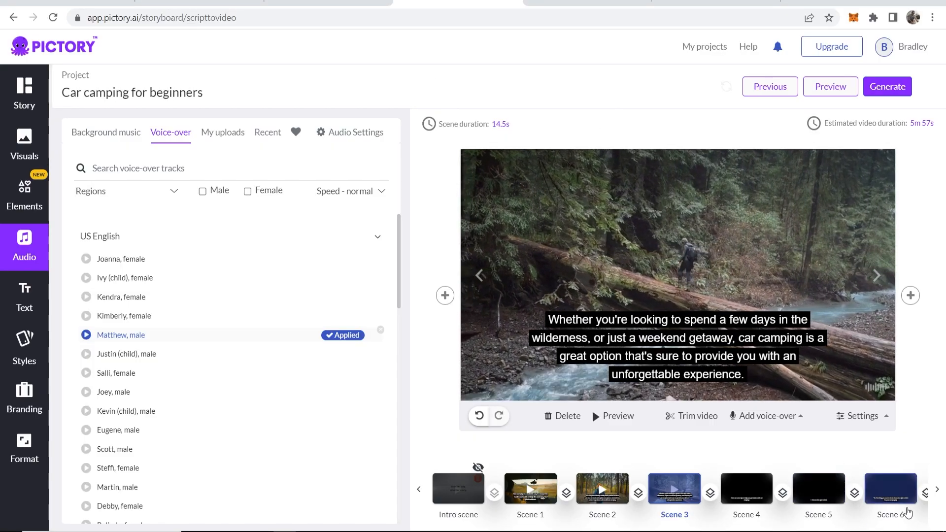
# Step: Generate the Car camping for beginners storyboard in Pictory as a video and play the exported file in Media Player
pyautogui.scroll(-3, 904, 502)
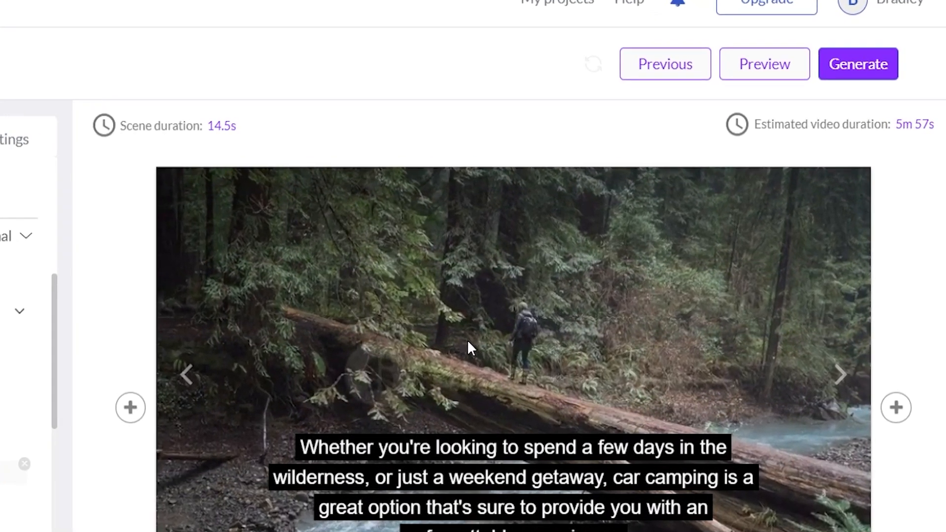
pyautogui.click(841, 63)
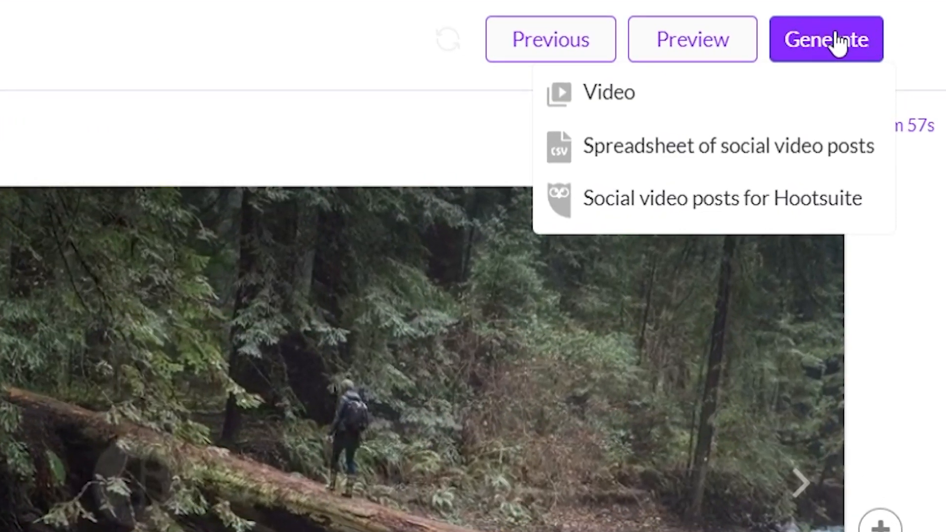
pyautogui.moveTo(840, 44)
pyautogui.click(619, 96)
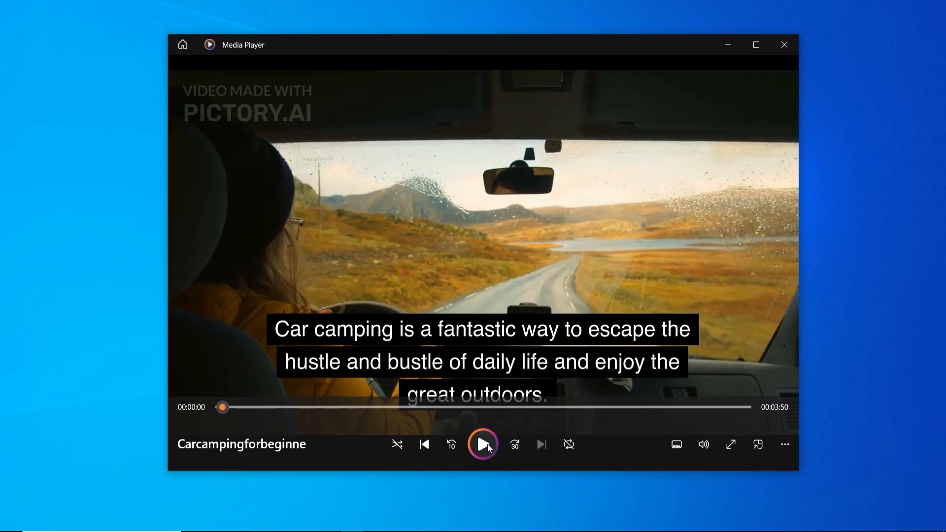
pyautogui.click(483, 444)
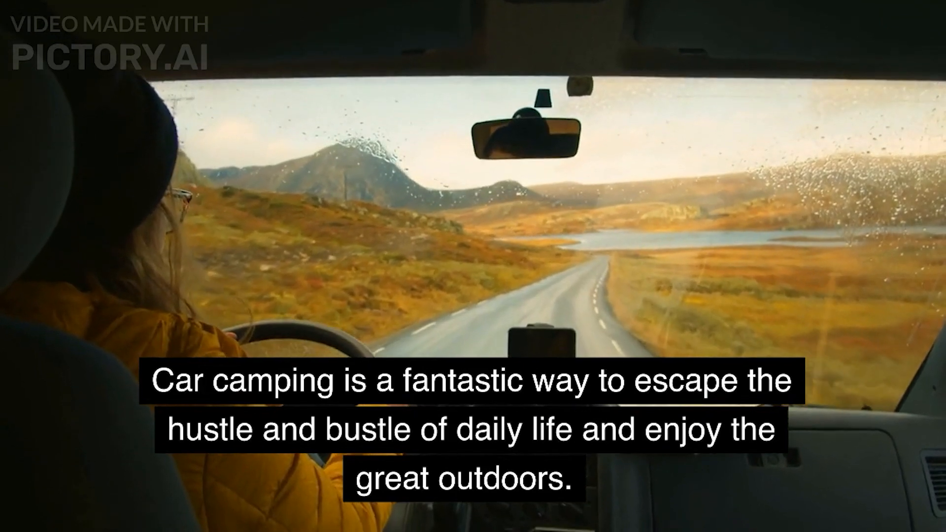